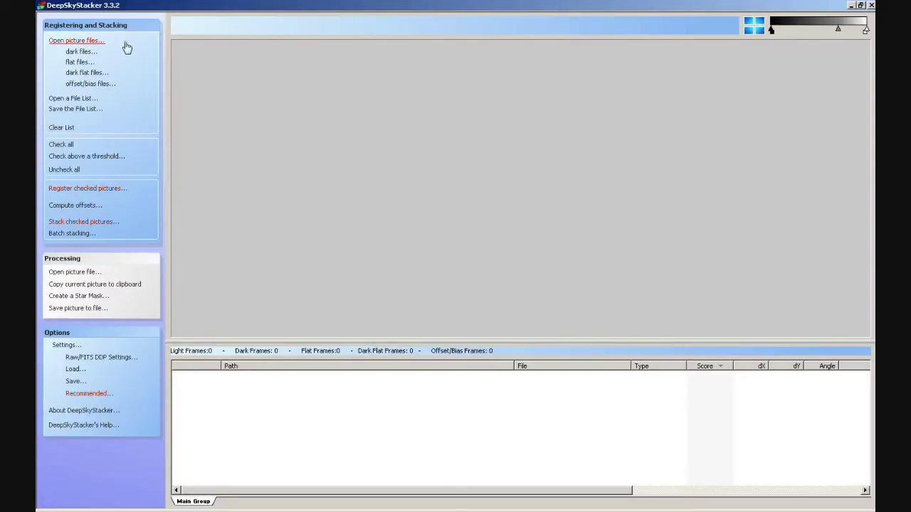
# Load _DSC2211.NEF from the lights folder as a light frame in the Main Group
pyautogui.click(71, 42)
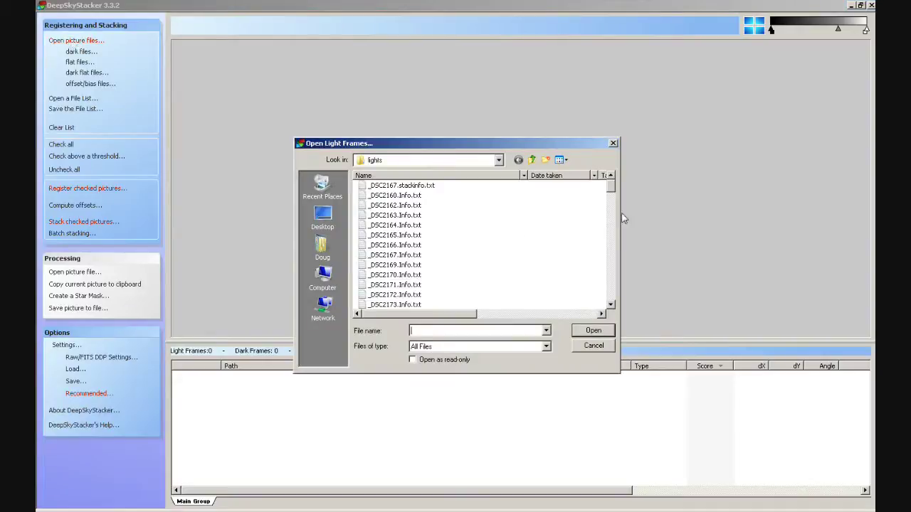
pyautogui.moveTo(610, 192); pyautogui.dragTo(613, 262)
pyautogui.click(384, 236)
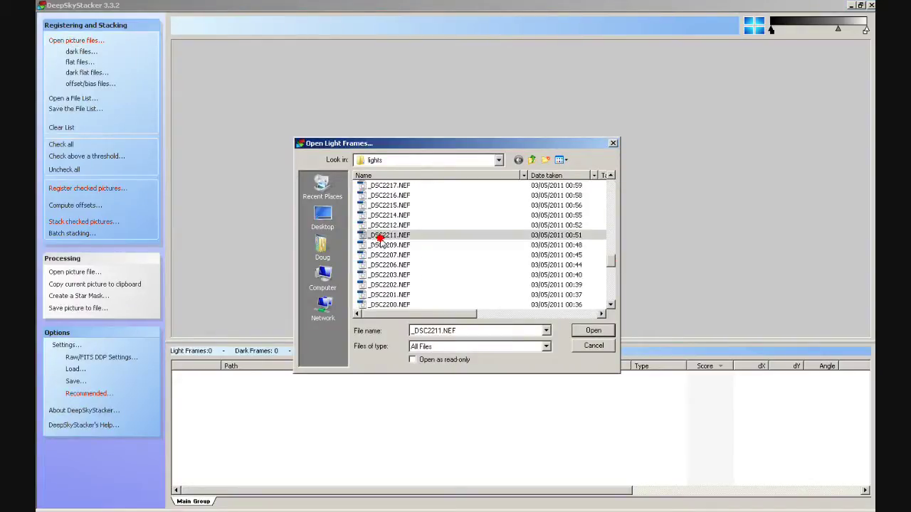
pyautogui.click(593, 332)
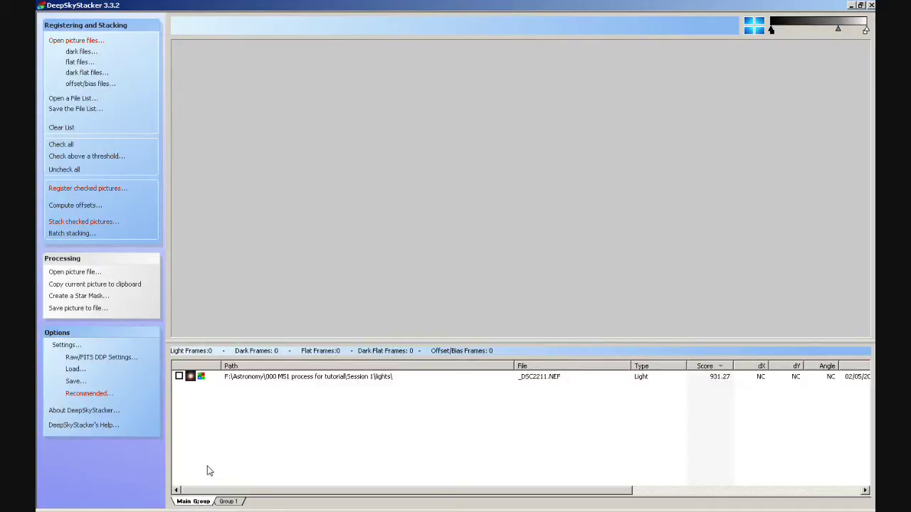
# Look through the Main Group and Group 1 file lists to compare their contents
pyautogui.click(229, 502)
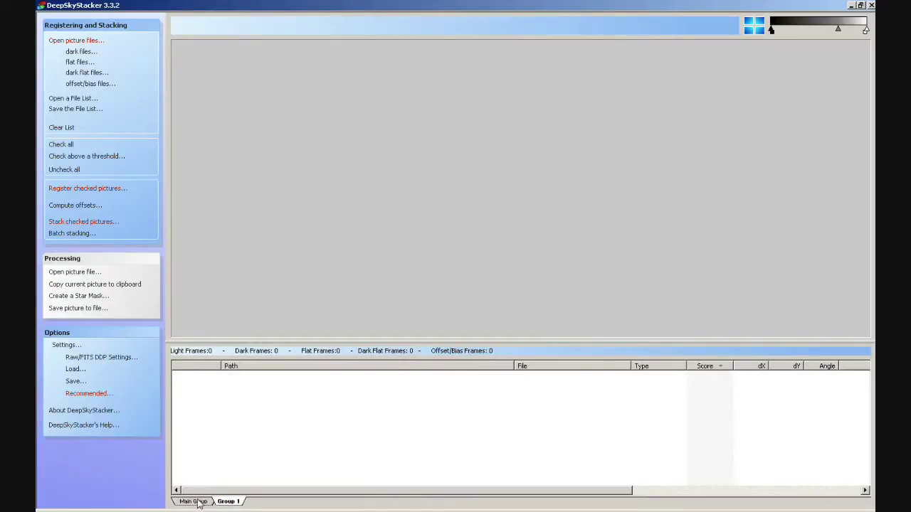
pyautogui.click(199, 502)
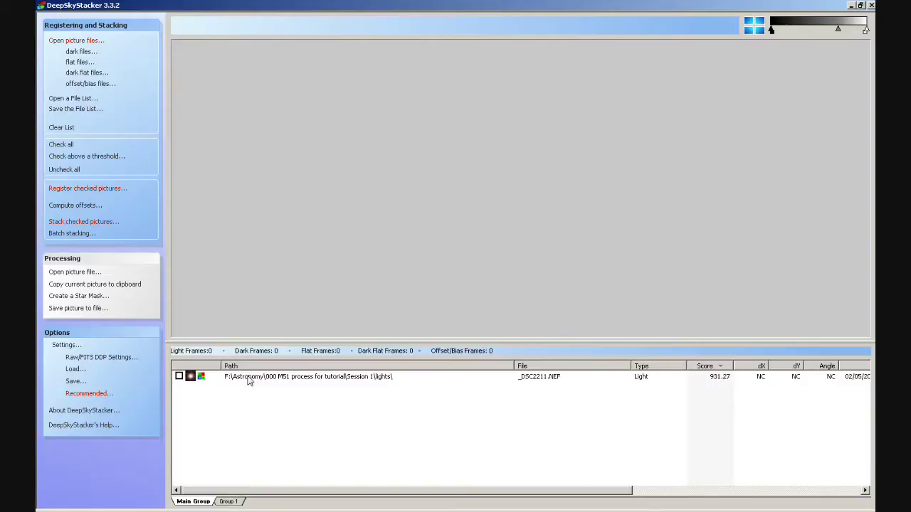
pyautogui.click(230, 502)
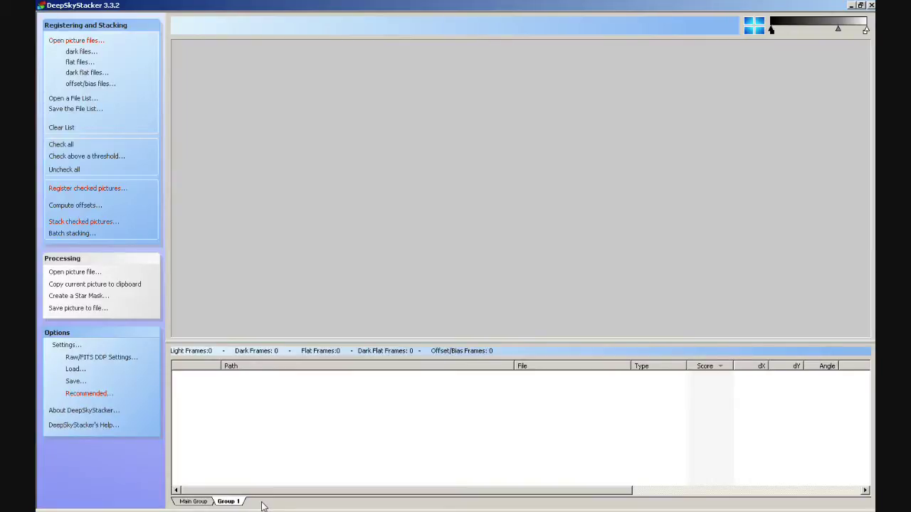
pyautogui.click(203, 501)
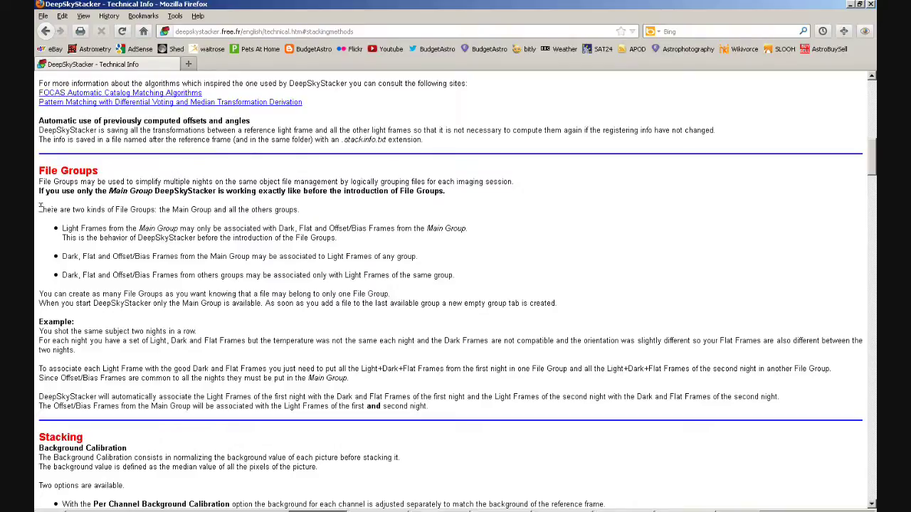
# In Firefox, read the File Groups explanation of the Main Group and other groups on the DeepSkyStacker technical info page
pyautogui.moveTo(40, 209); pyautogui.dragTo(562, 301)
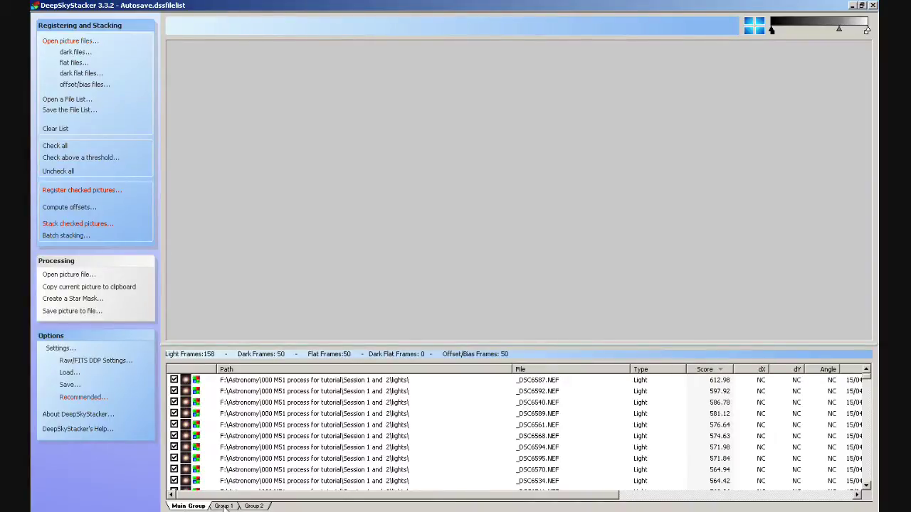
# In DeepSkyStacker, review the bias, dark, flat and light frames from Session 1 and 2 in the Main Group
pyautogui.click(224, 507)
pyautogui.click(188, 507)
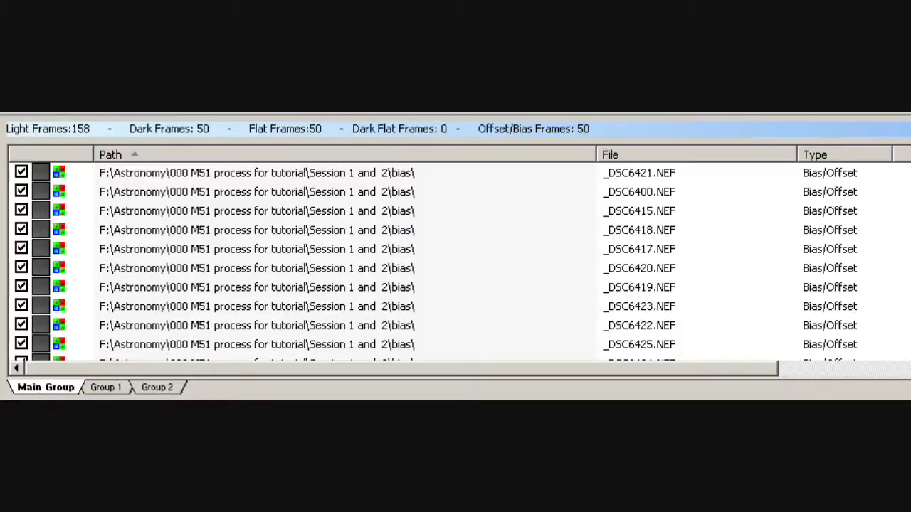
pyautogui.scroll(-5, 455, 259)
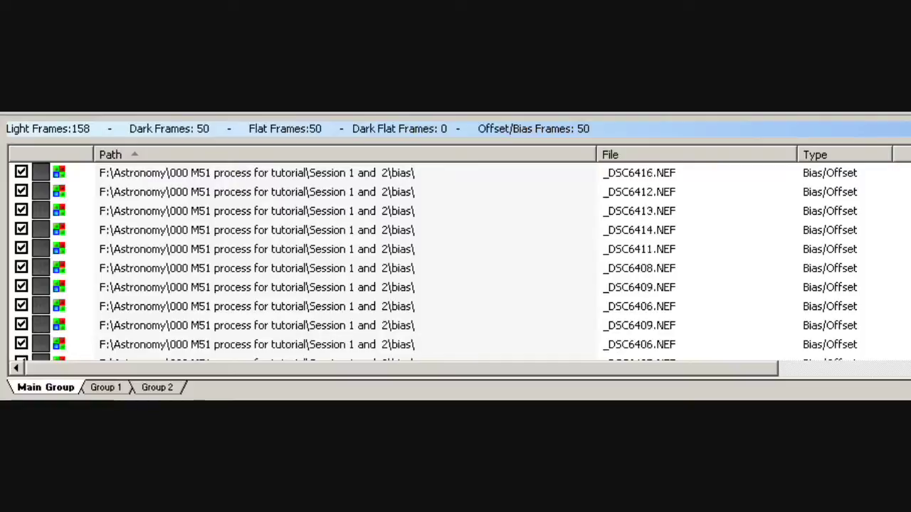
pyautogui.scroll(-15, 455, 258)
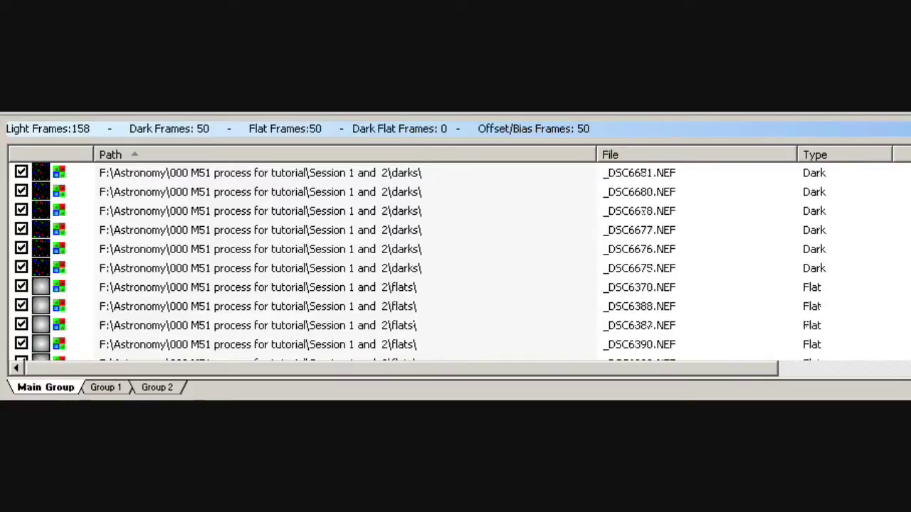
pyautogui.scroll(-18, 455, 258)
pyautogui.scroll(-18, 456, 258)
pyautogui.scroll(20, 142, 310)
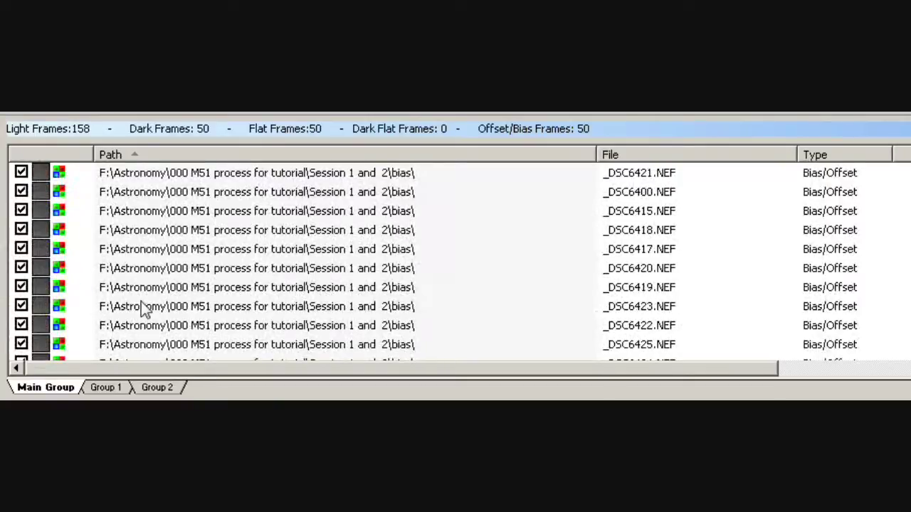
# Examine Group 1's list of Session 1 bias, dark, flat and light frames through to its end
pyautogui.click(107, 389)
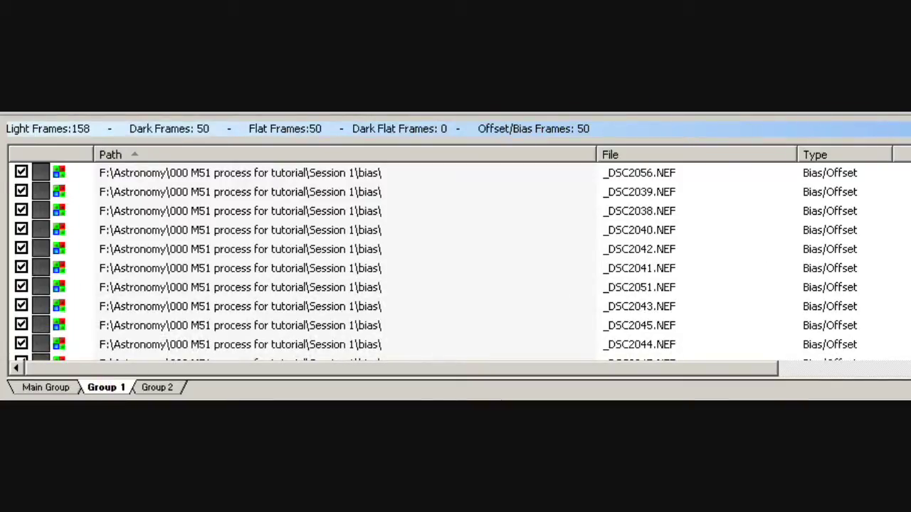
pyautogui.scroll(-15, 642, 306)
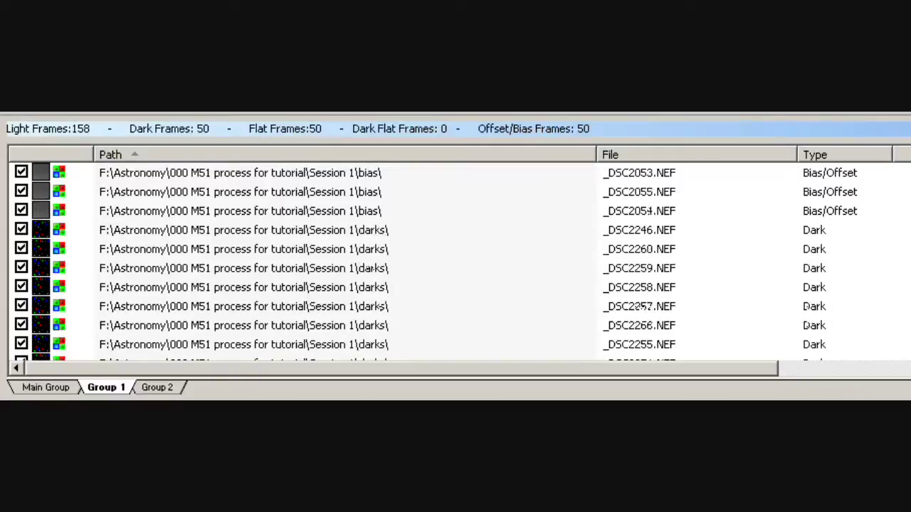
pyautogui.scroll(-20, 642, 306)
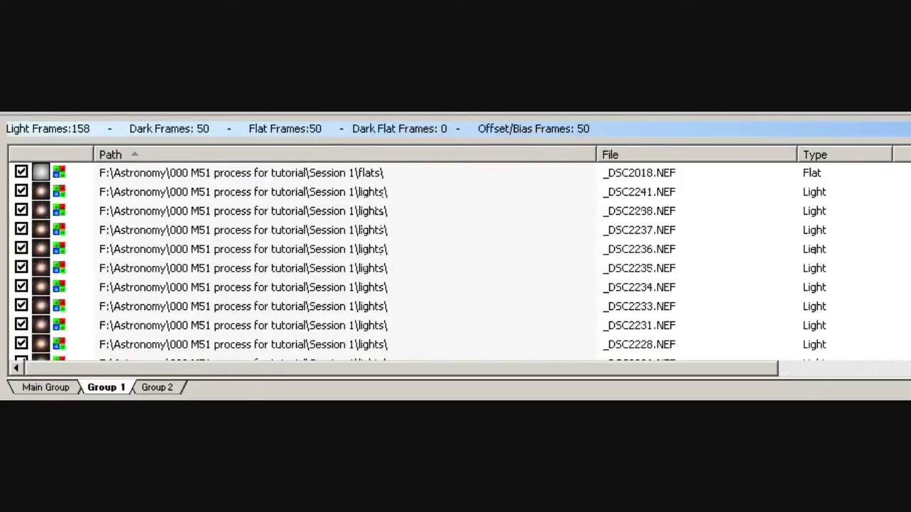
pyautogui.scroll(-20, 643, 306)
pyautogui.scroll(-2, 642, 306)
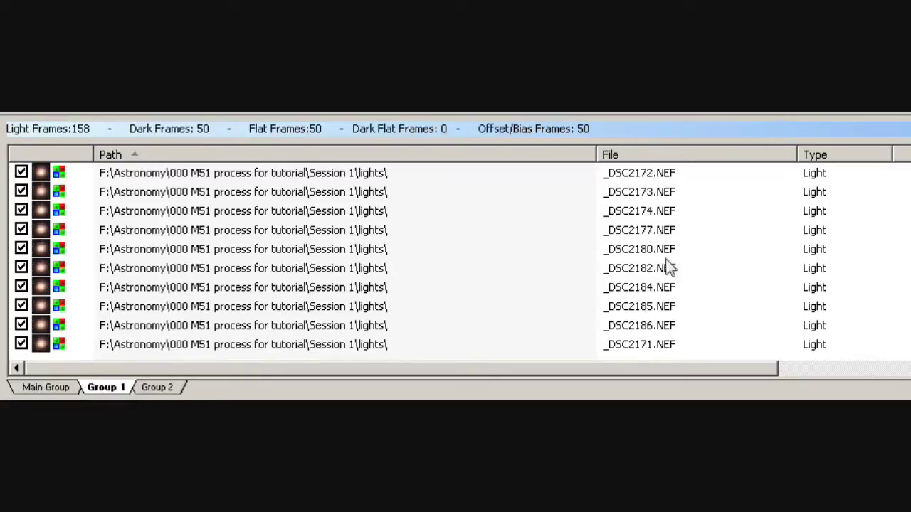
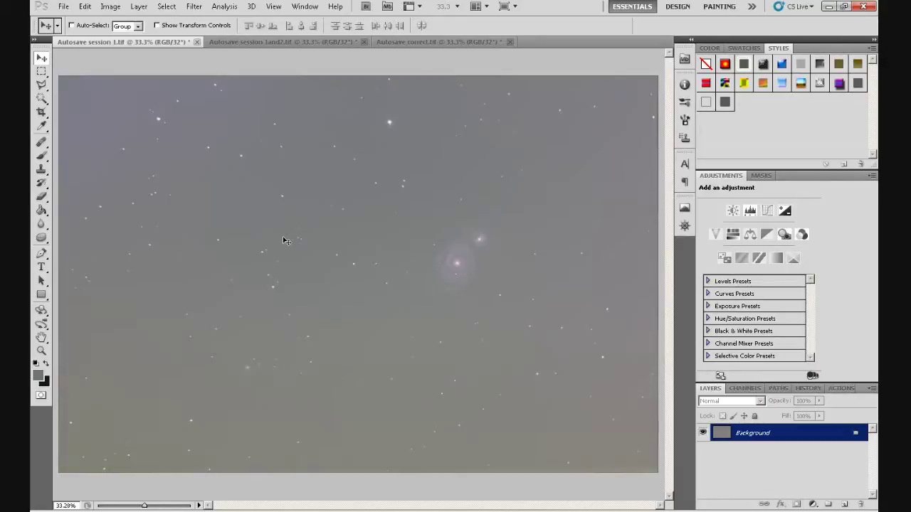
# In Photoshop, view the stacked image Autosave session 1and2.tif
pyautogui.click(255, 41)
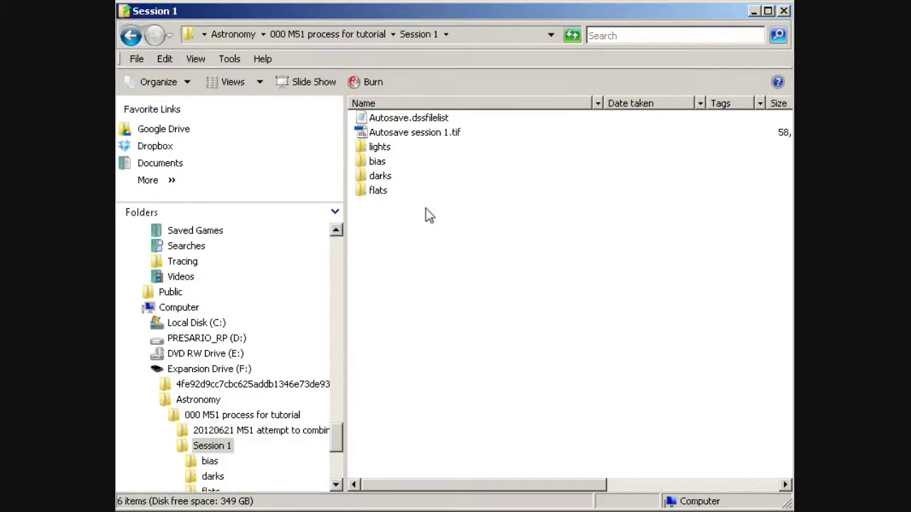
# In Windows Explorer, inspect the darks folders of Session 1 and of Session 1 and 2
pyautogui.doubleClick(386, 178)
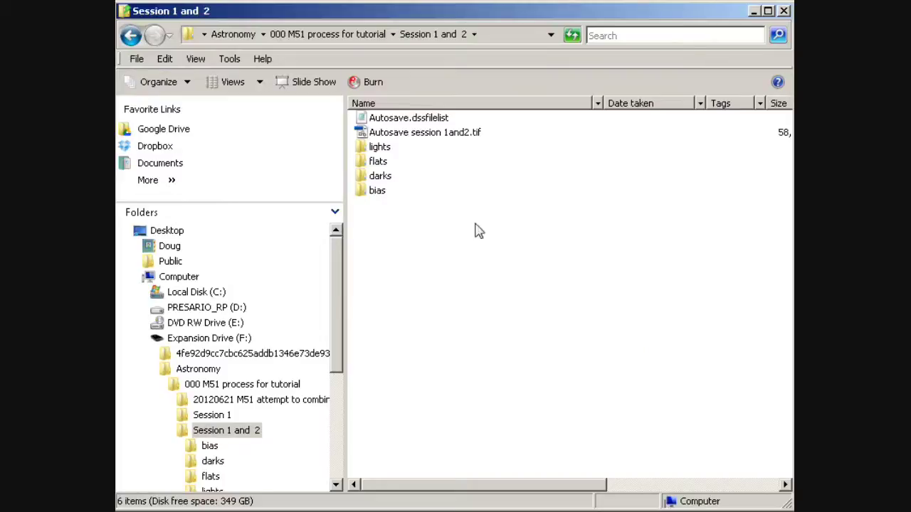
pyautogui.click(380, 176)
pyautogui.doubleClick(379, 175)
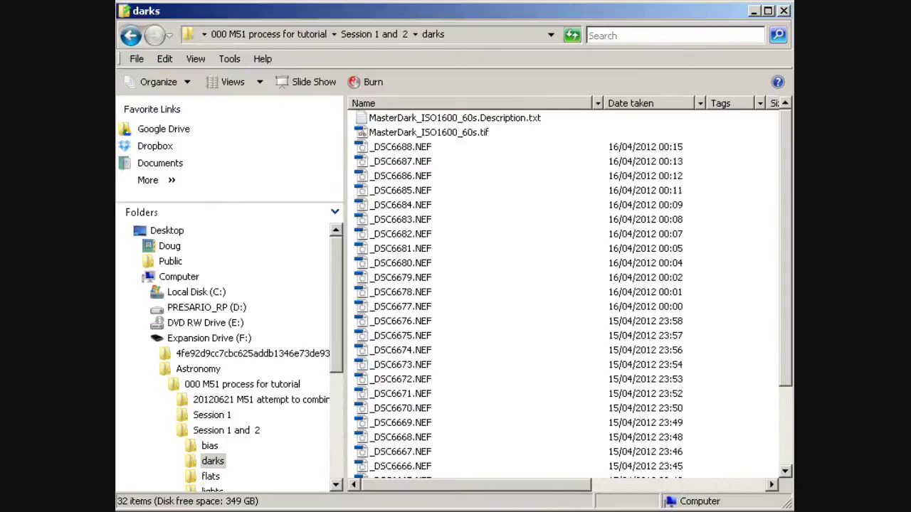
pyautogui.hotkey('alt', 'Left')
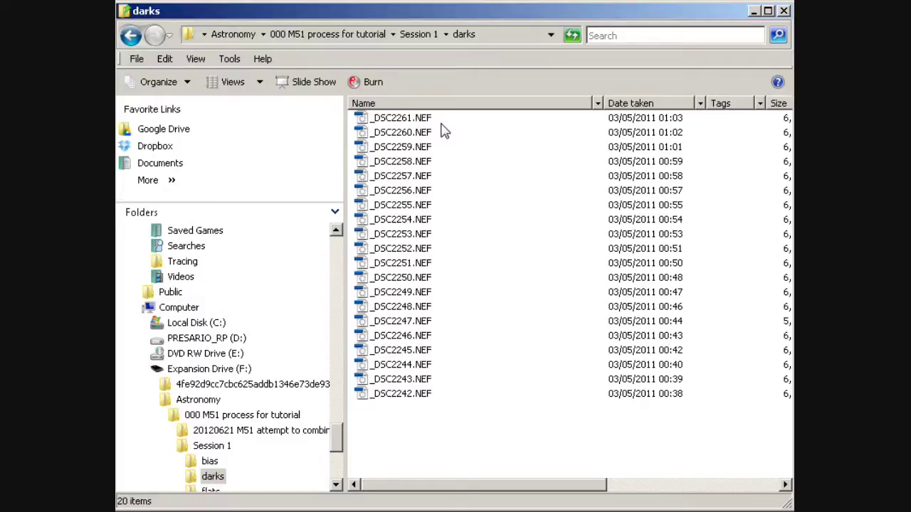
pyautogui.click(603, 506)
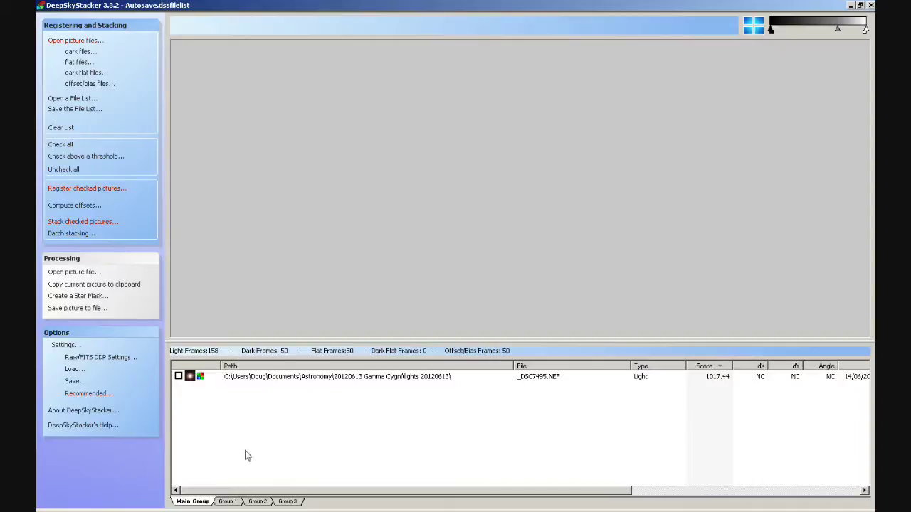
# In DeepSkyStacker, compare the 20120415 frames in Group 1 with the 20110503 frames in Group 2
pyautogui.click(226, 502)
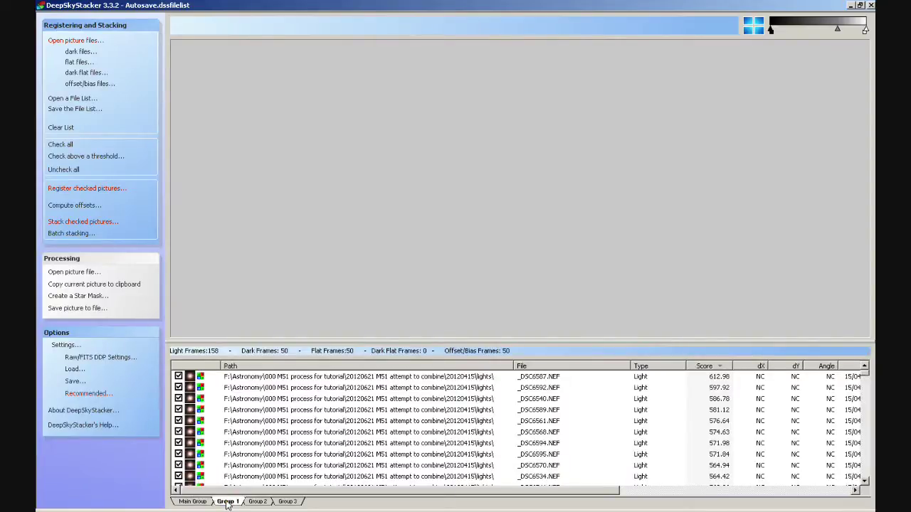
pyautogui.click(257, 501)
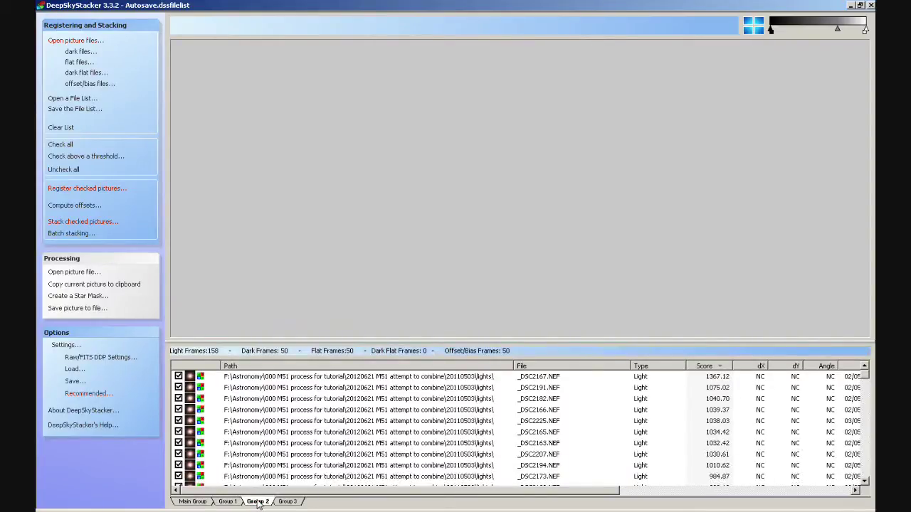
pyautogui.click(224, 502)
pyautogui.click(255, 502)
pyautogui.click(230, 503)
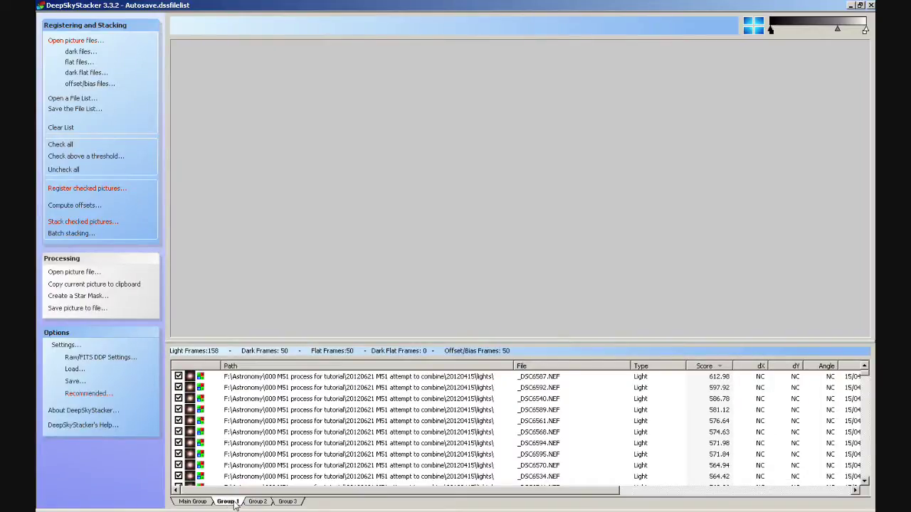
pyautogui.click(258, 503)
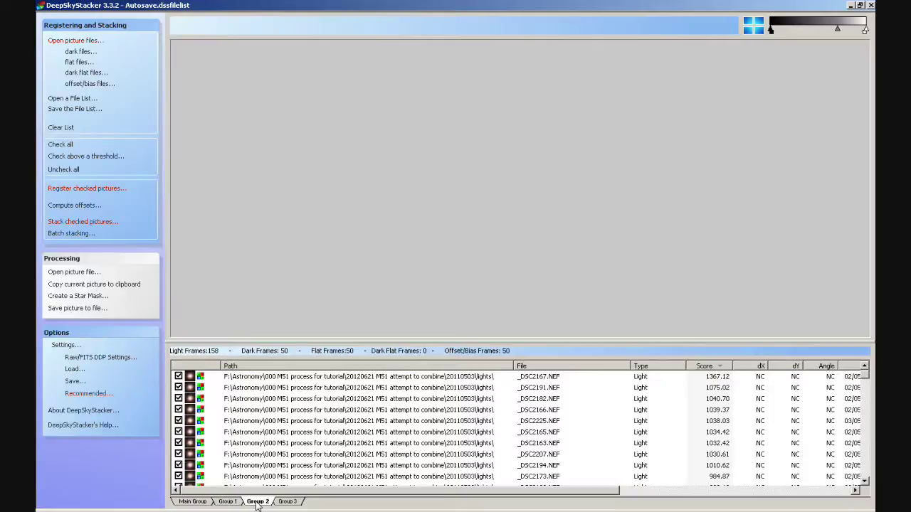
# Examine the Main Group's Gamma Cygni frame _DSC7495.NEF, and check the frame lists of Group 1 and Group 2 against it
pyautogui.click(192, 503)
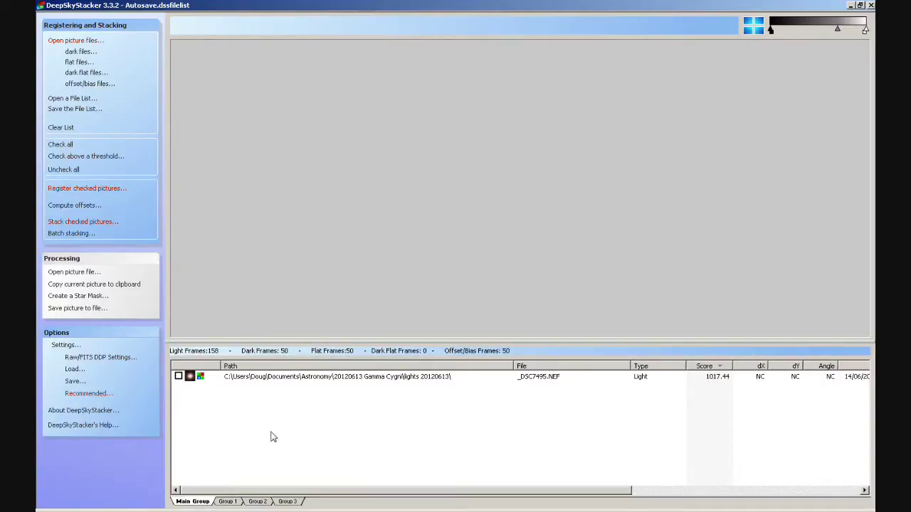
pyautogui.click(180, 377)
pyautogui.click(227, 502)
pyautogui.click(256, 501)
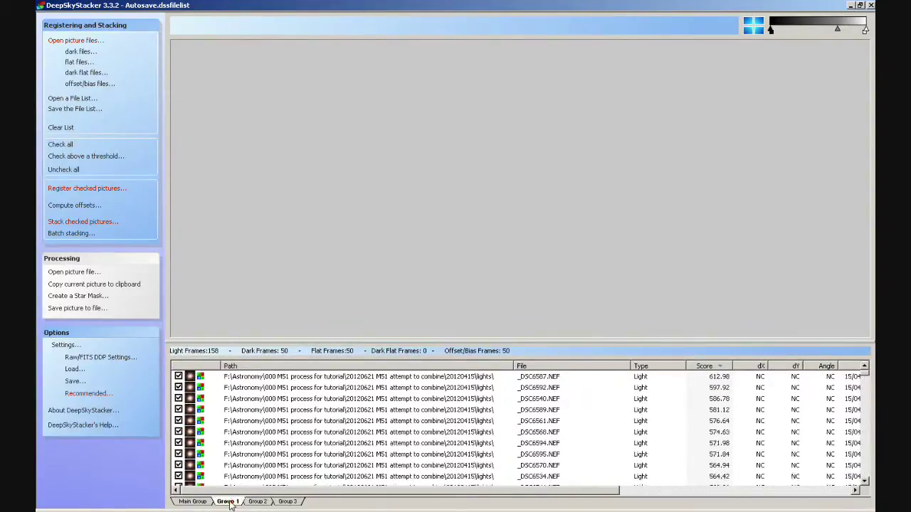
pyautogui.click(232, 504)
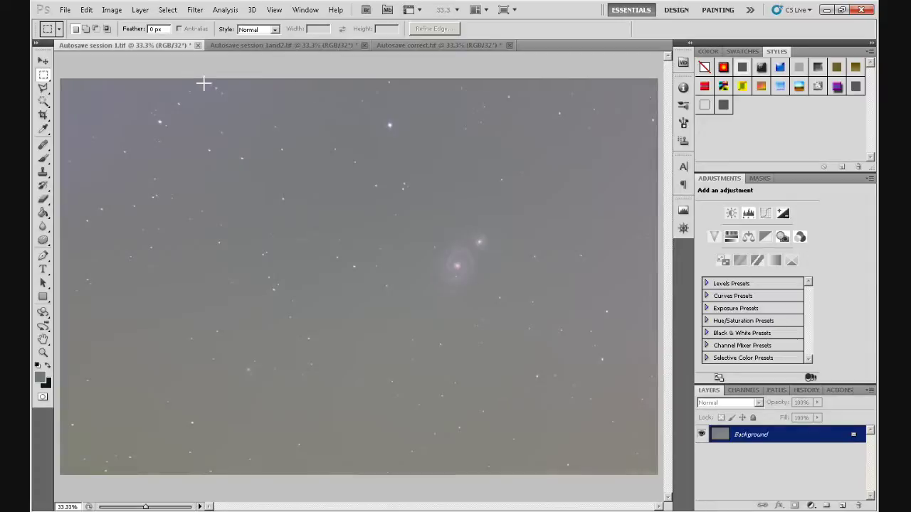
# In Photoshop, compare the stacked images Autosave session 1.tif, Autosave session 1and2.tif and Autosave correct.tif
pyautogui.click(264, 47)
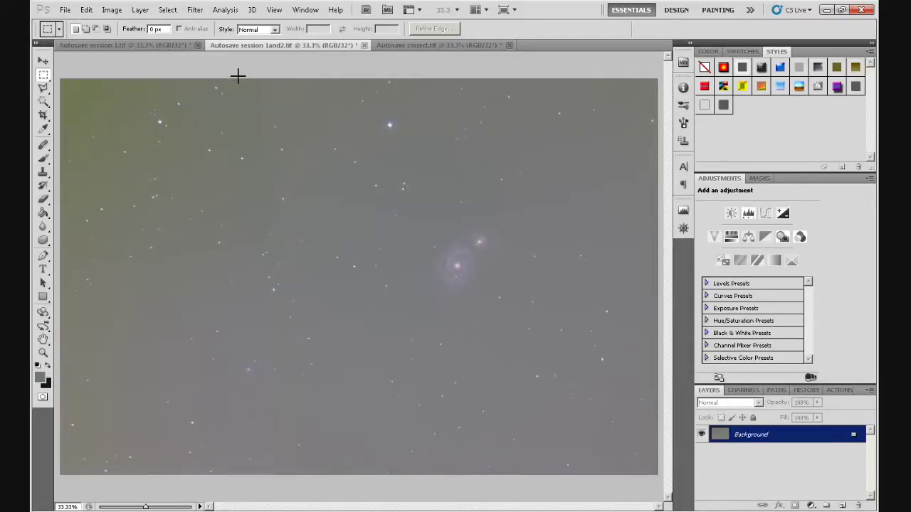
pyautogui.click(436, 46)
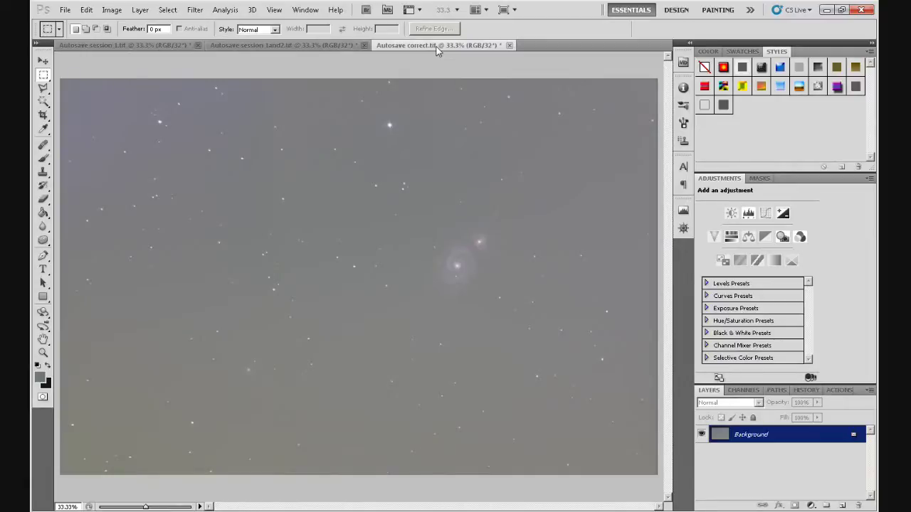
pyautogui.click(135, 47)
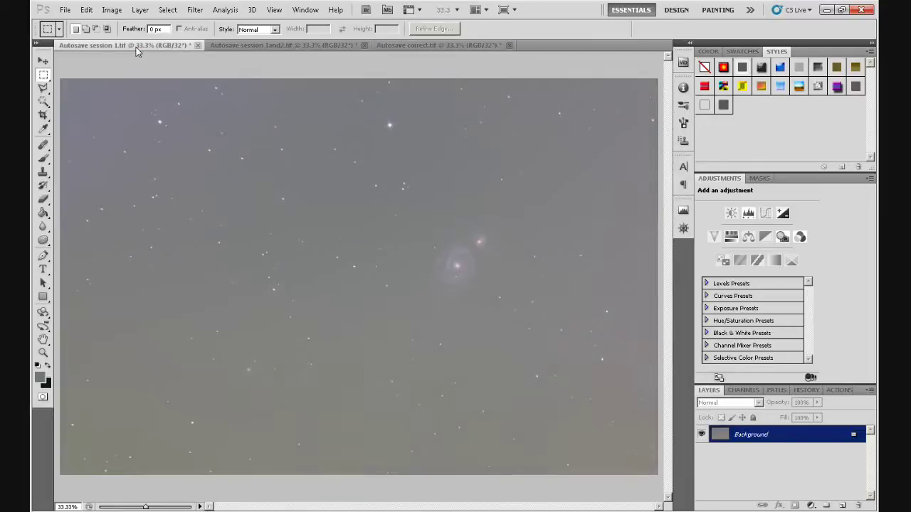
pyautogui.click(401, 46)
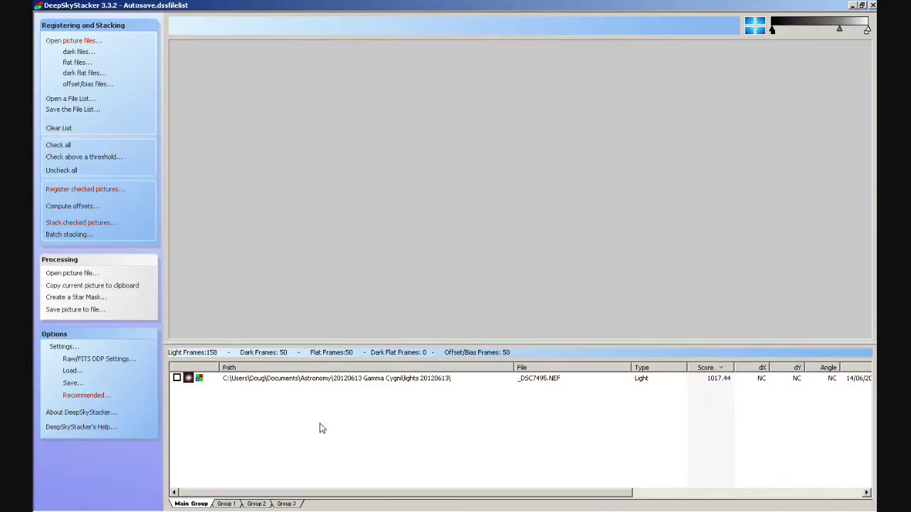
# In DeepSkyStacker, review the M51 frames in Group 1 and Group 2 and return to the Main Group list
pyautogui.click(226, 504)
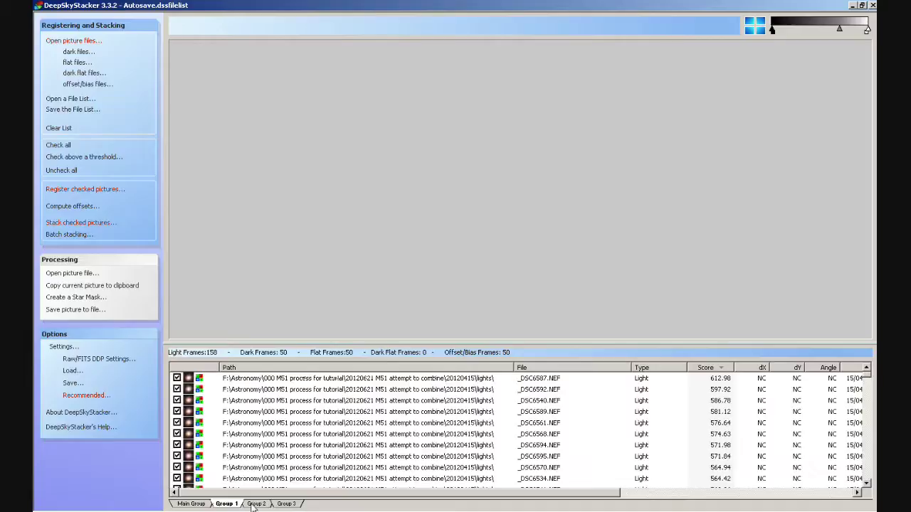
pyautogui.click(253, 504)
pyautogui.click(224, 504)
pyautogui.click(259, 505)
pyautogui.click(226, 504)
pyautogui.click(194, 506)
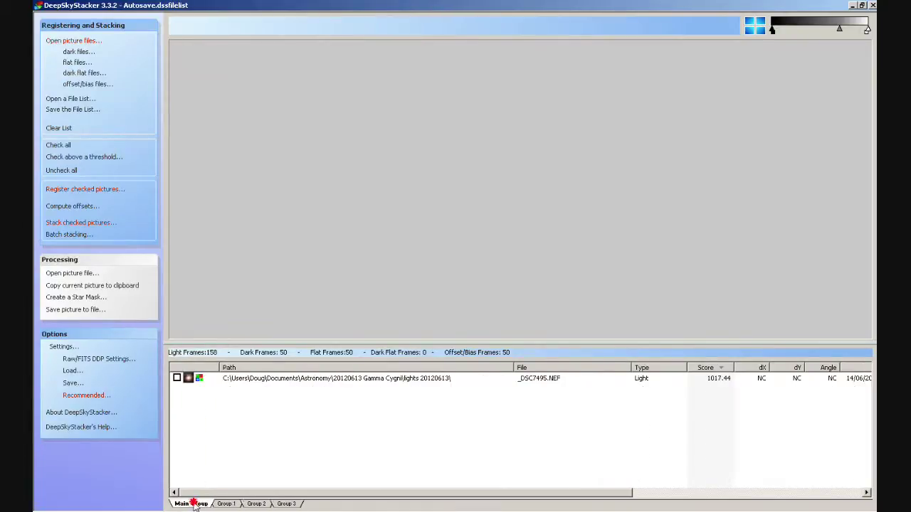